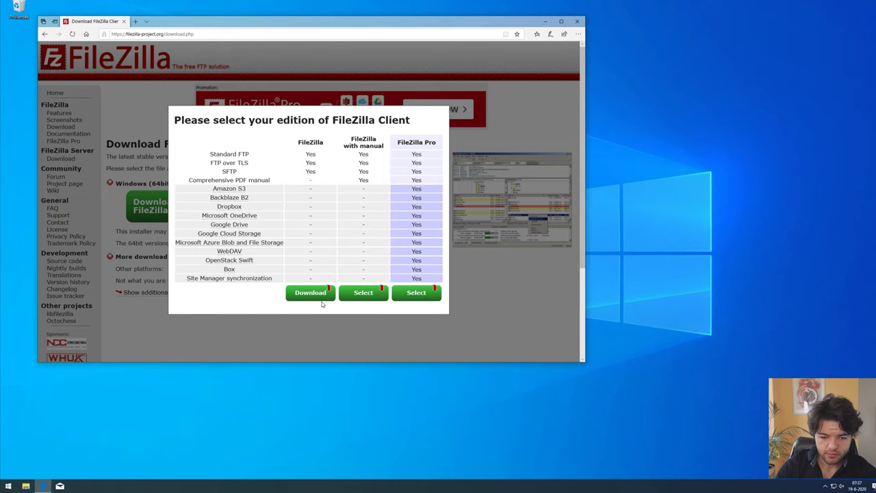
Download the standard FileZilla edition, run its installer straight away and allow it to make changes to the computer.
left_click(323, 298)
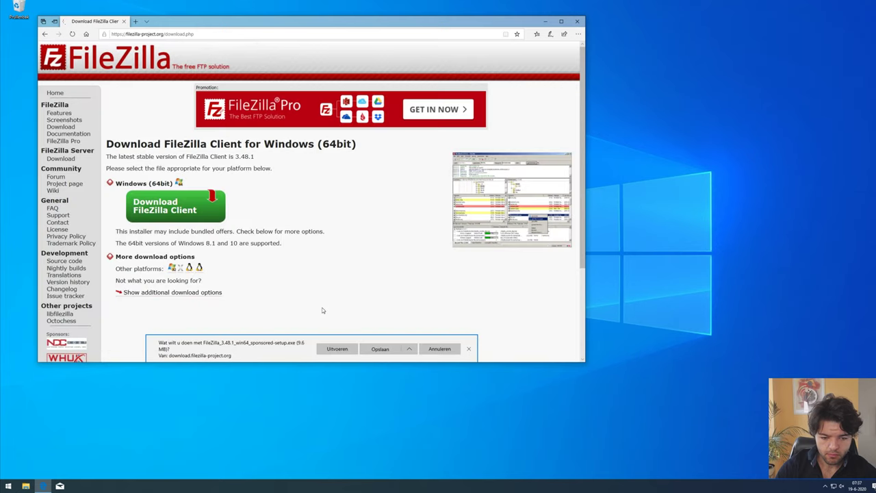
left_click(337, 347)
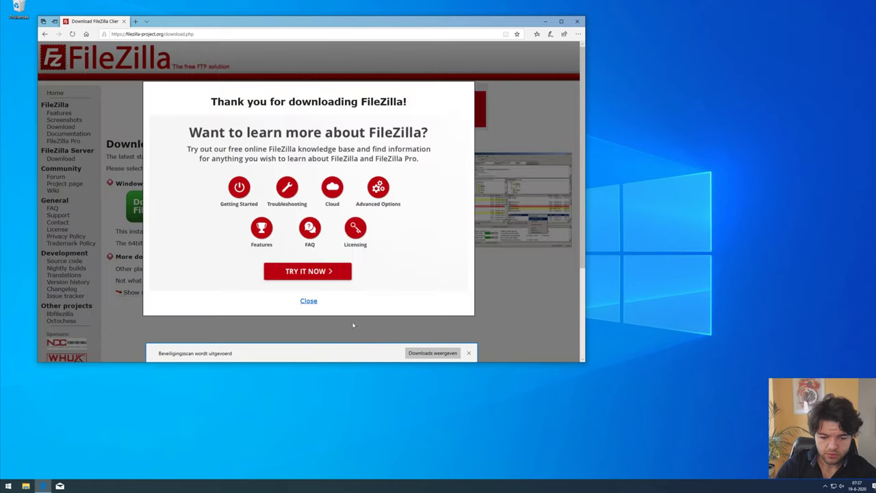
left_click(308, 302)
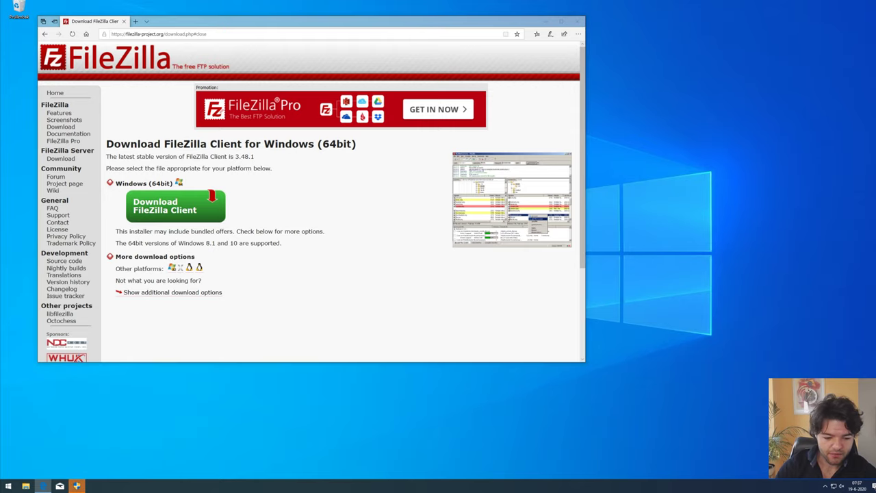
left_click(78, 486)
left_click(393, 288)
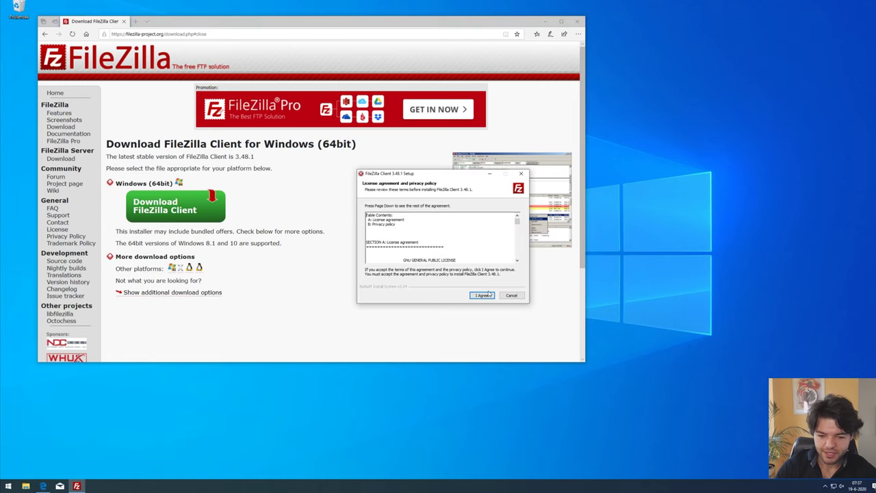
Accept the FileZilla licence, keep the installation for all users and add the Desktop Icon component.
left_click(482, 295)
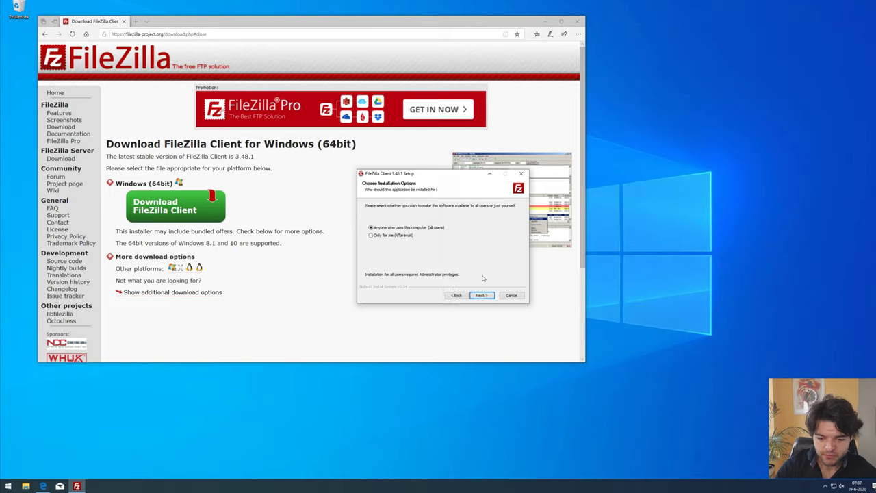
left_click(485, 295)
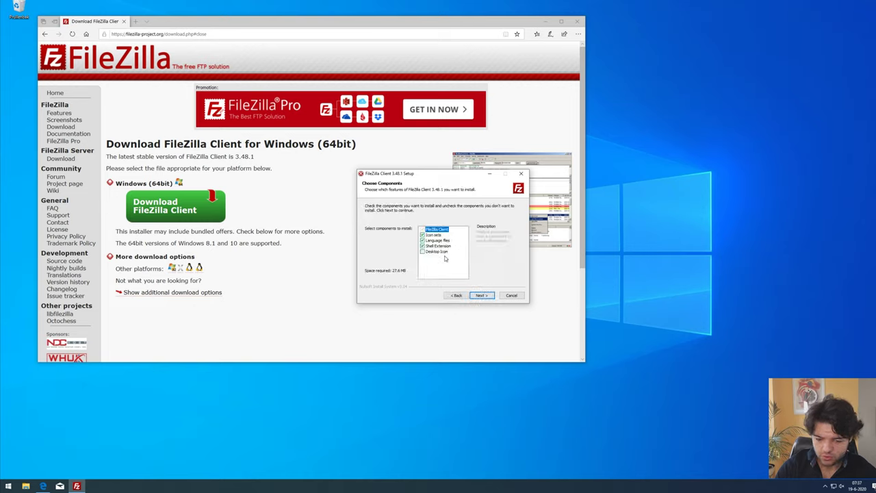
left_click(424, 252)
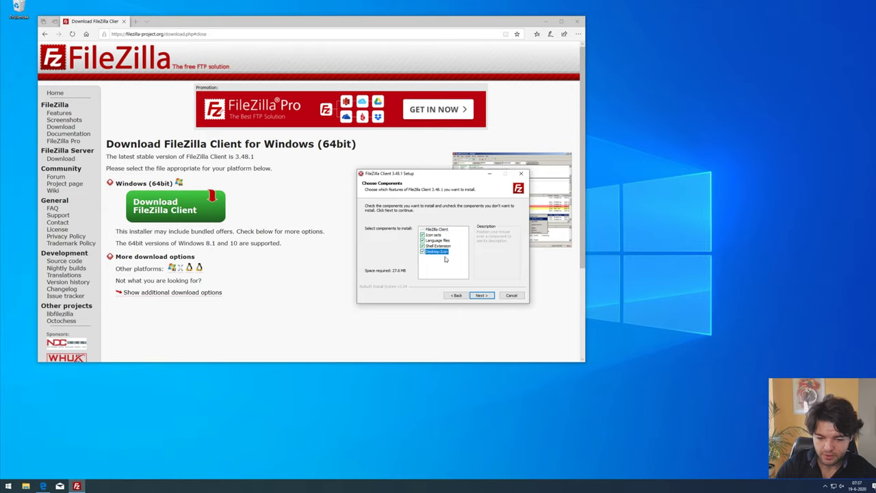
left_click(488, 299)
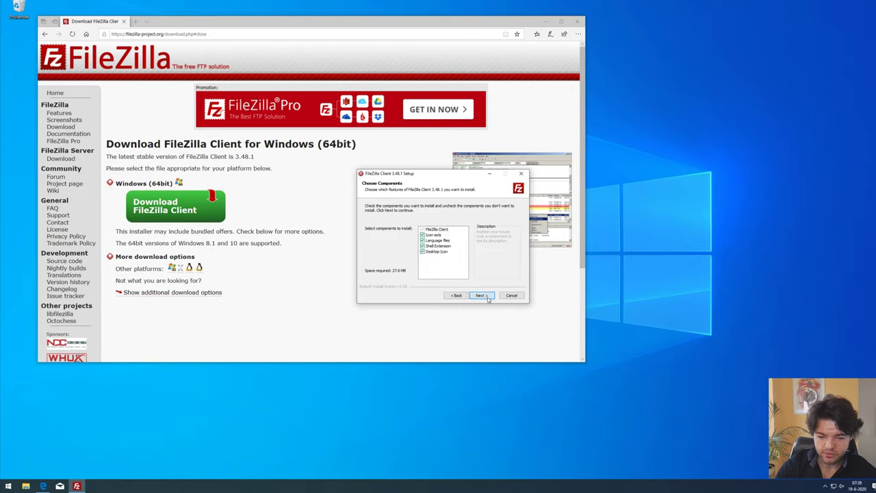
Install FileZilla with the default destination and Start Menu folder, launch it on finishing and dismiss the welcome window.
left_click(482, 295)
left_click(481, 295)
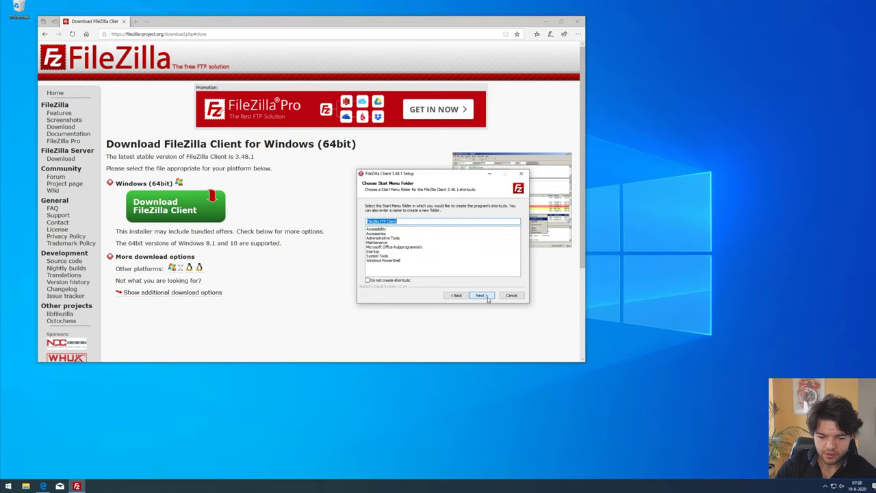
left_click(487, 298)
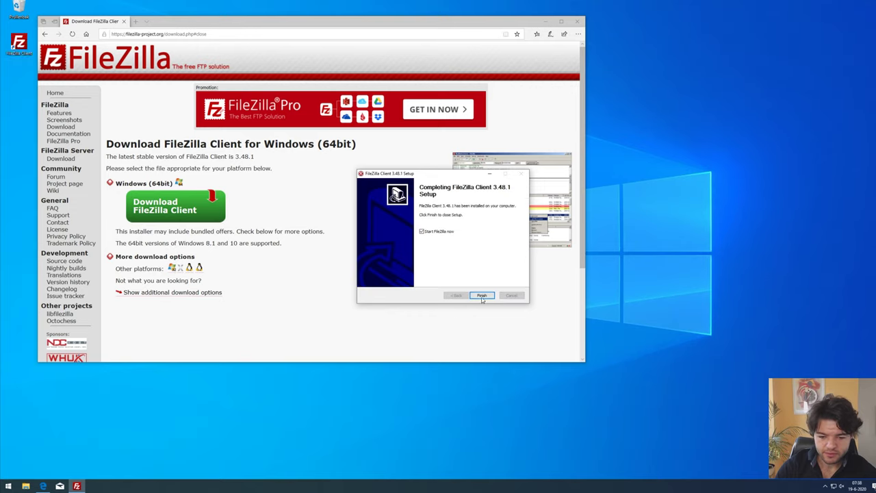
left_click(481, 295)
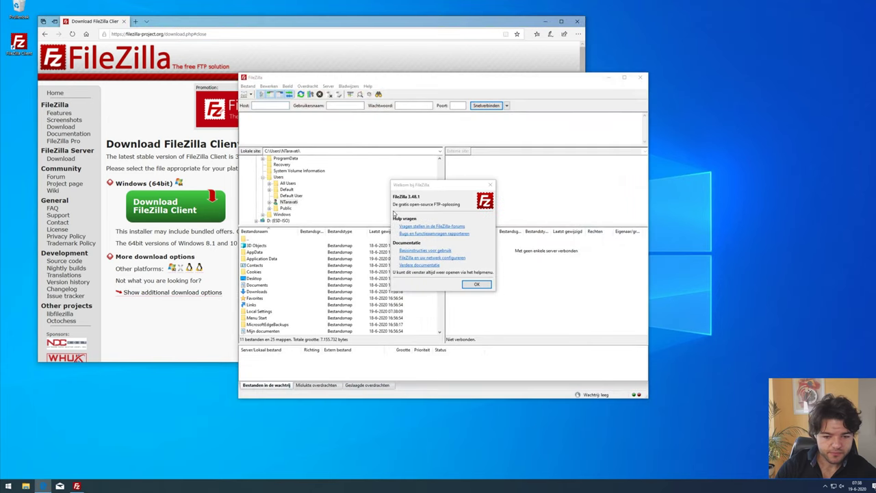
left_click(477, 285)
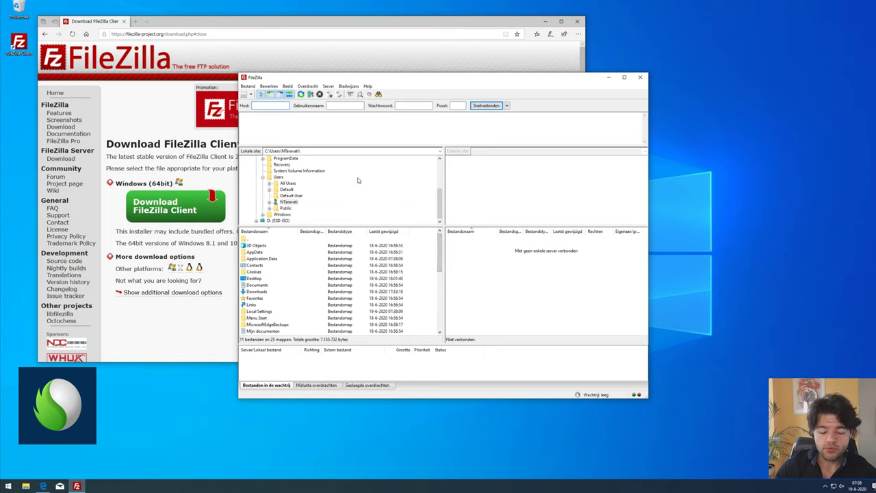
Create a new site named yuva.innovision.works in the Site Manager.
left_click(248, 86)
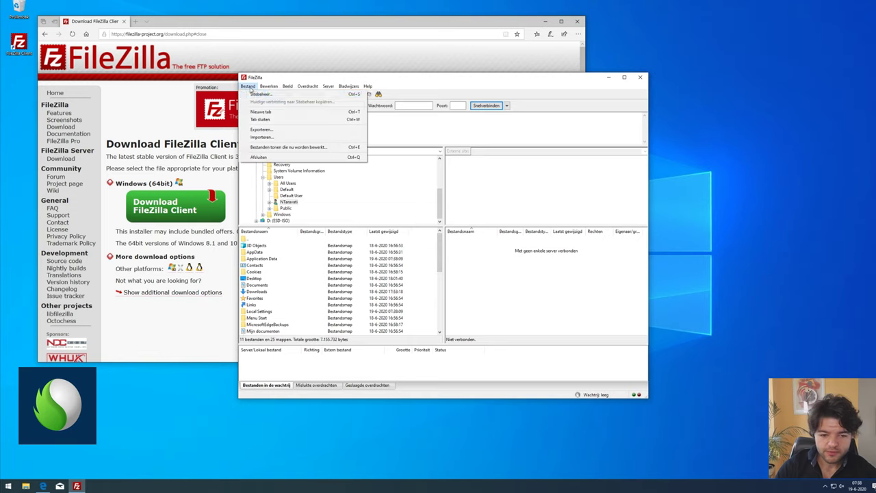
left_click(260, 95)
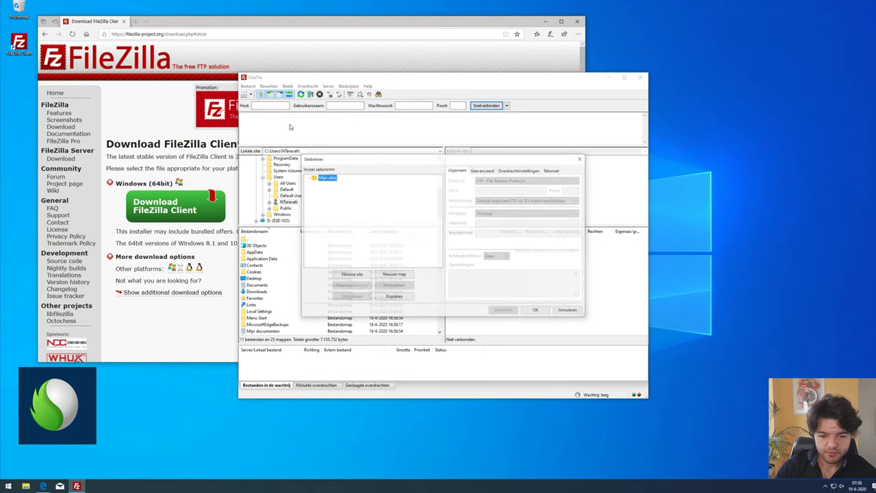
left_click(351, 274)
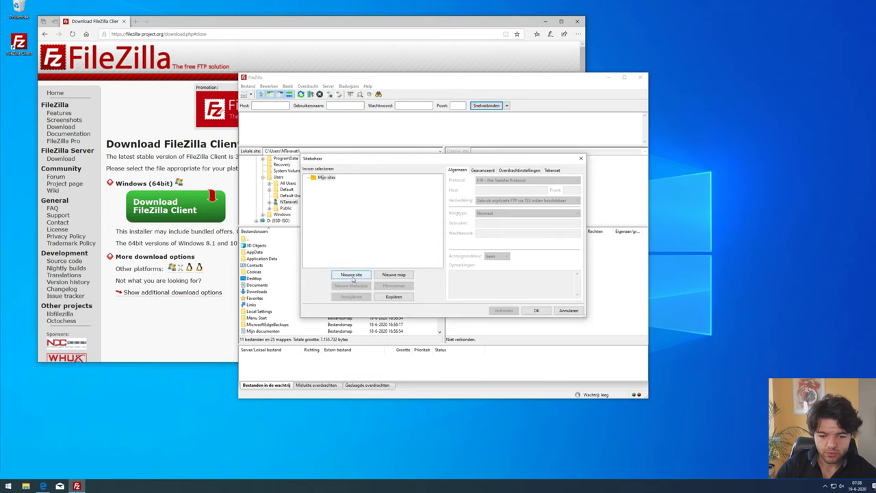
type("yuva.immo")
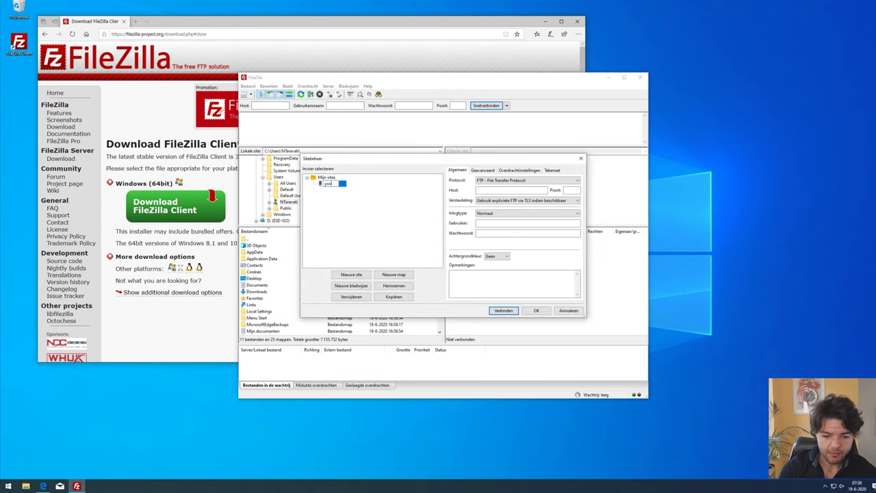
type("vision.works")
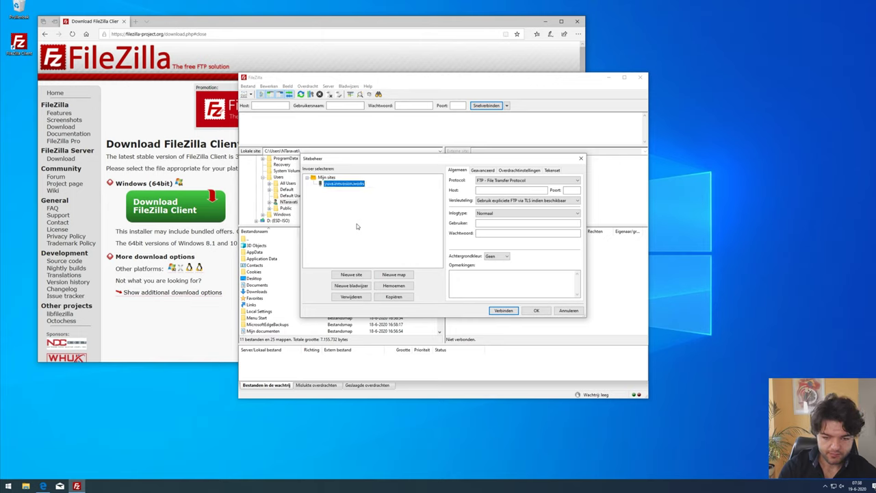
key("Return")
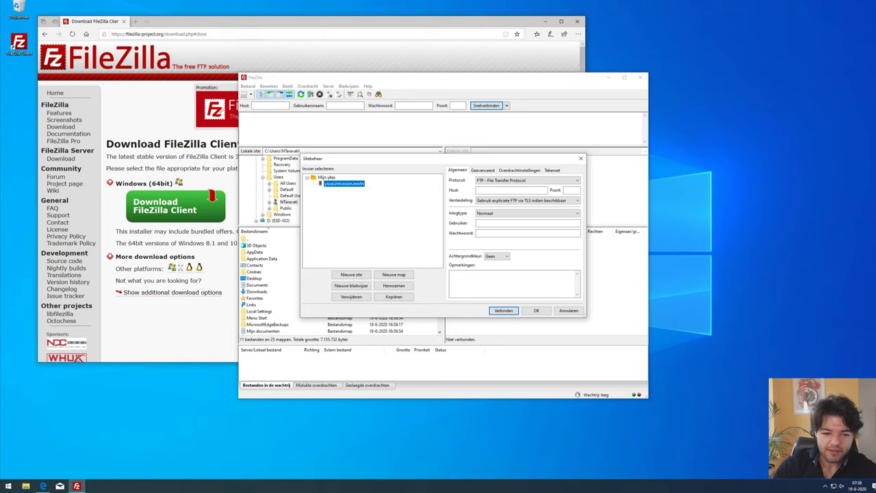
Switch to the Peppix client area in the browser, set its language to Nederlands and open the password vault.
key("alt+Tab")
type("filezilla")
key("Return")
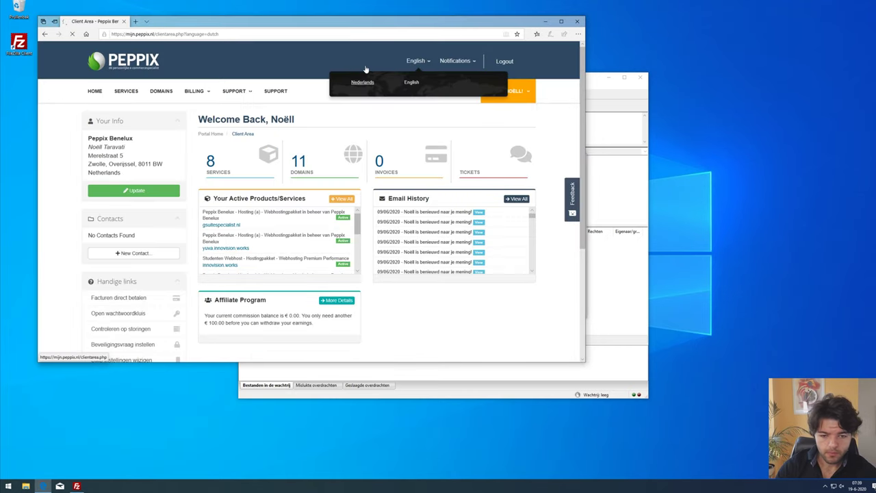
left_click(365, 83)
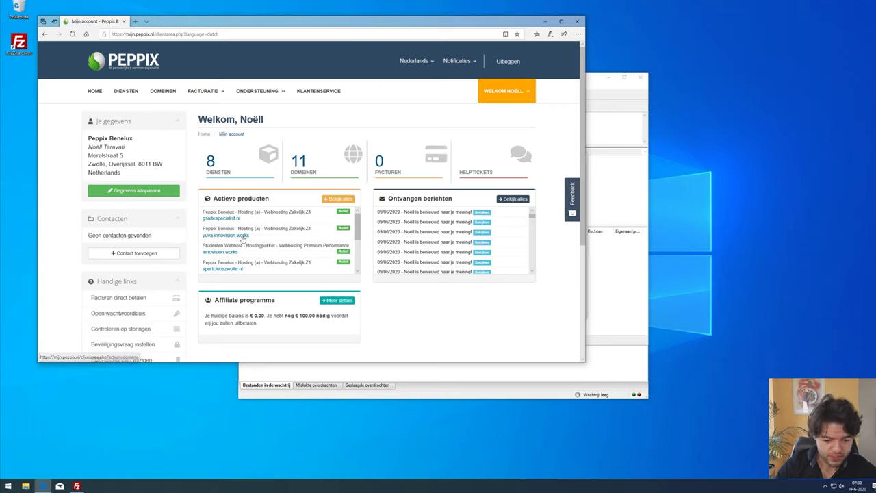
left_click(134, 319)
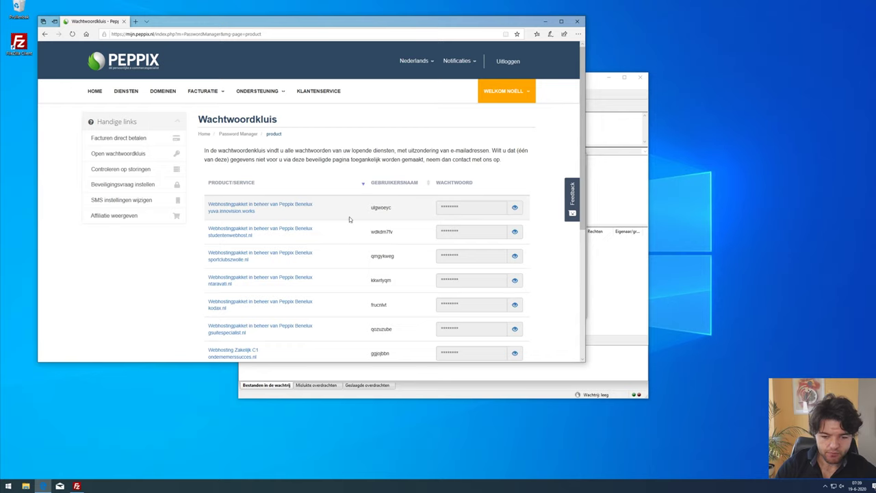
Copy the username of the yuva.innovision.works package from the vault into the new FileZilla site's user field.
left_click_drag(270, 218, 207, 205)
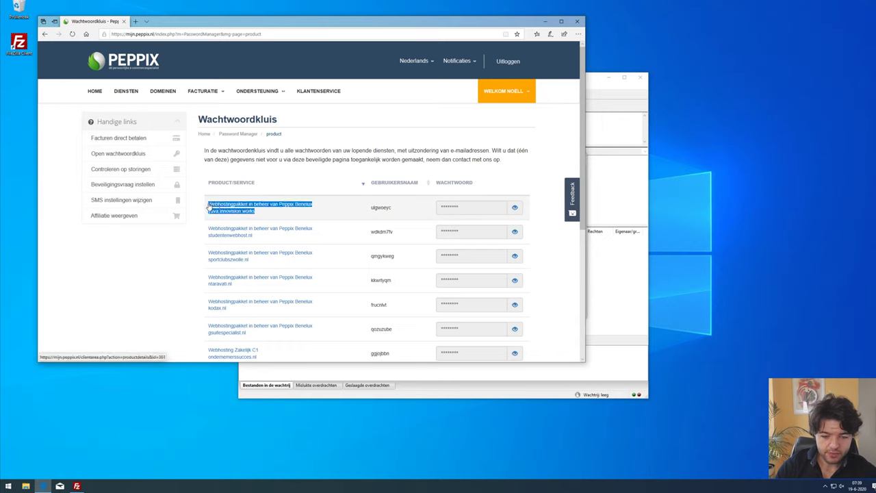
double_click(382, 208)
right_click(381, 208)
left_click(393, 215)
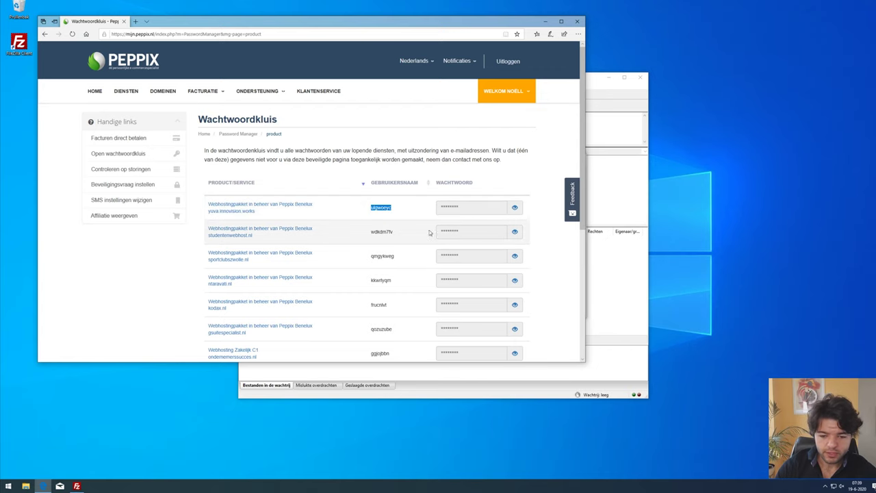
left_click(616, 274)
right_click(507, 223)
left_click(520, 250)
Reveal the yuva.innovision.works package's password in the vault and copy it into the FileZilla site's password field.
left_click(169, 300)
left_click(515, 208)
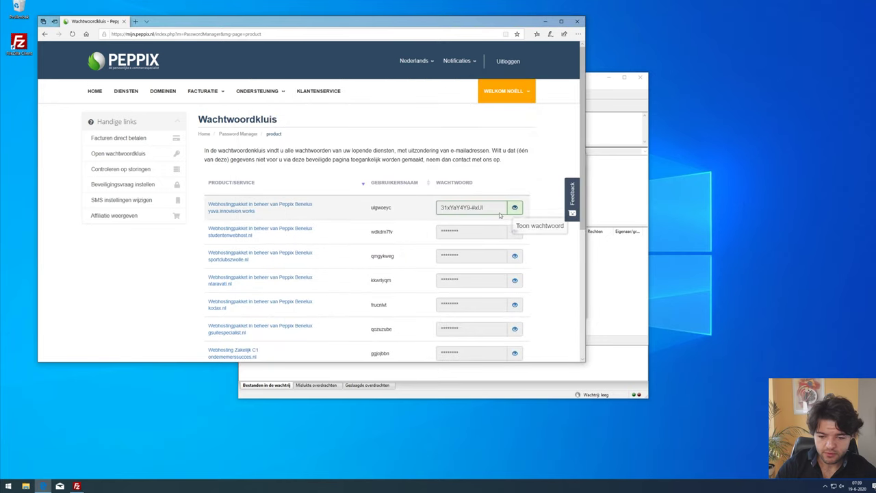
double_click(474, 208)
right_click(474, 209)
left_click(487, 215)
left_click(611, 272)
left_click(527, 233)
right_click(521, 232)
left_click(537, 264)
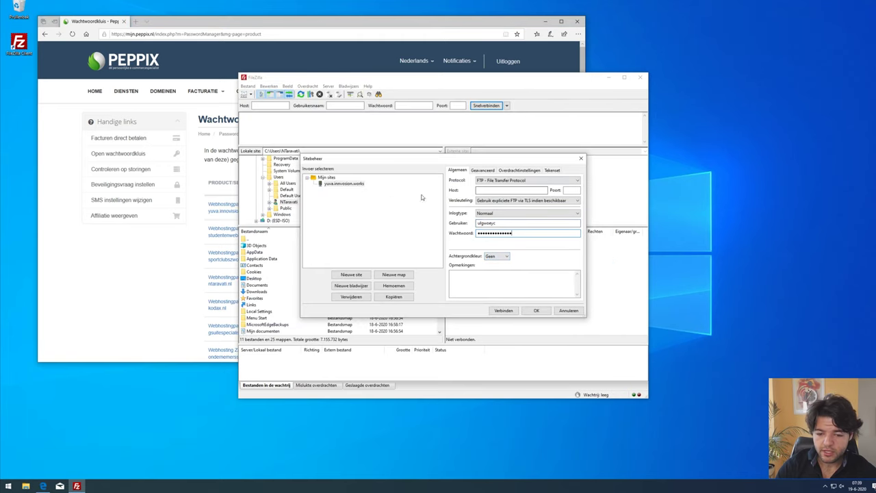
Open the product details of the yuva.innovision.works hosting package in the browser and bring up its hosting information.
left_click(186, 268)
left_click(245, 209)
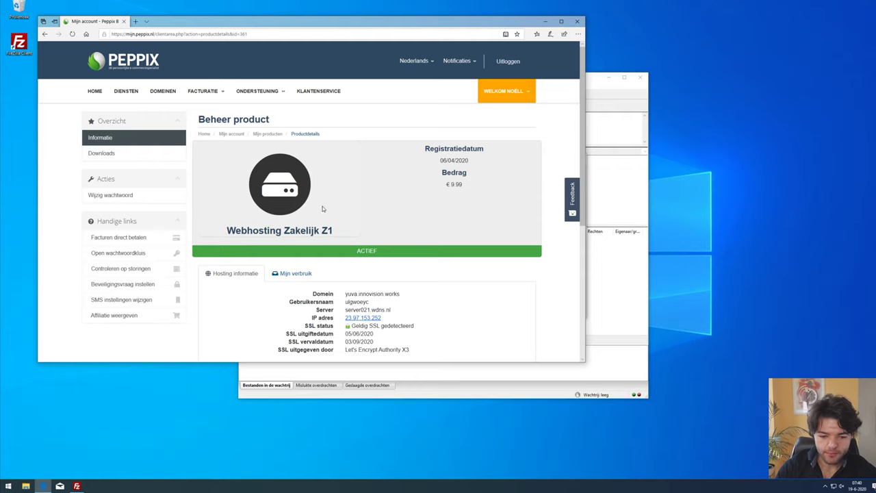
key("alt+Left")
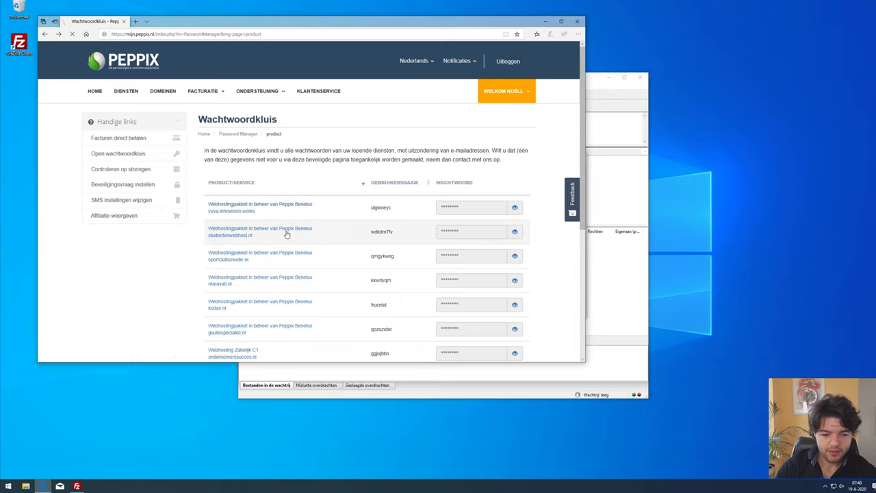
left_click(293, 229)
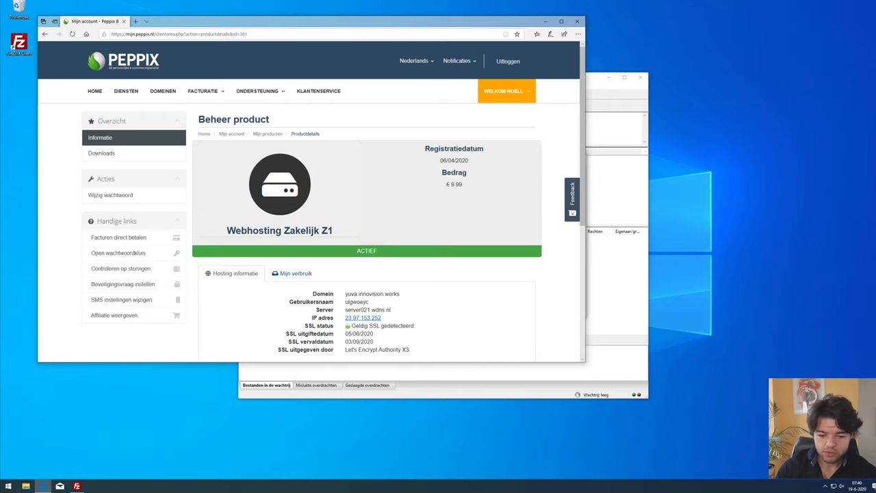
scroll(309, 212, "down", 3)
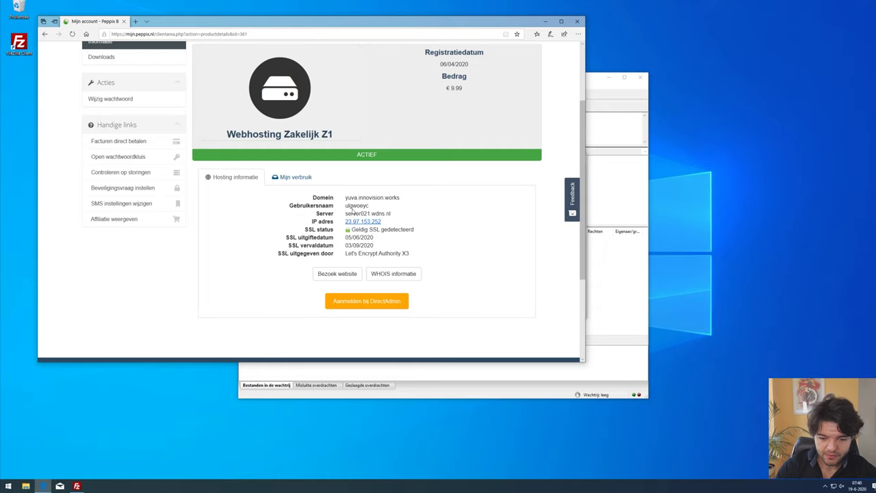
Copy the server name server021.wdns.nl from the hosting information into the FileZilla site's host field.
left_click_drag(345, 217, 396, 216)
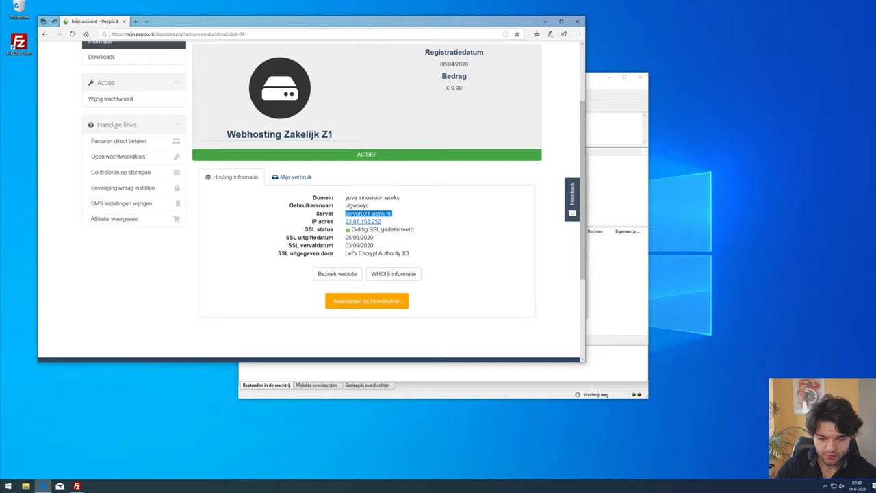
right_click(366, 215)
left_click(400, 221)
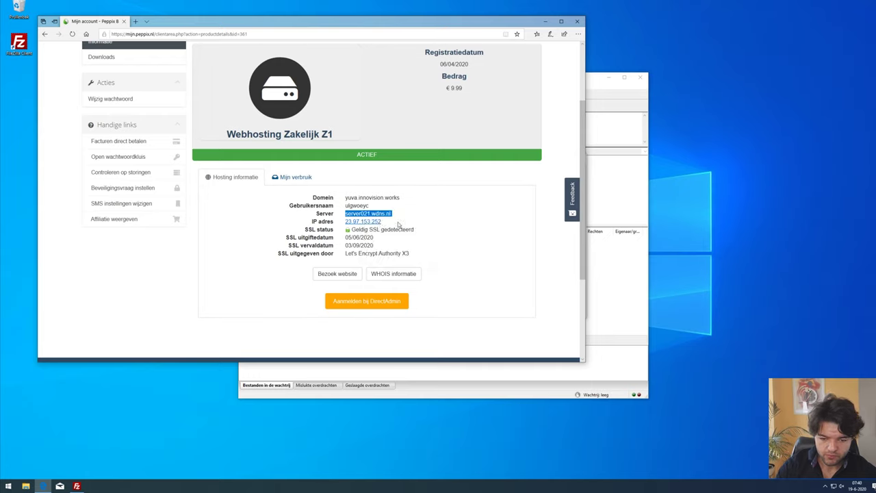
left_click(617, 268)
right_click(509, 191)
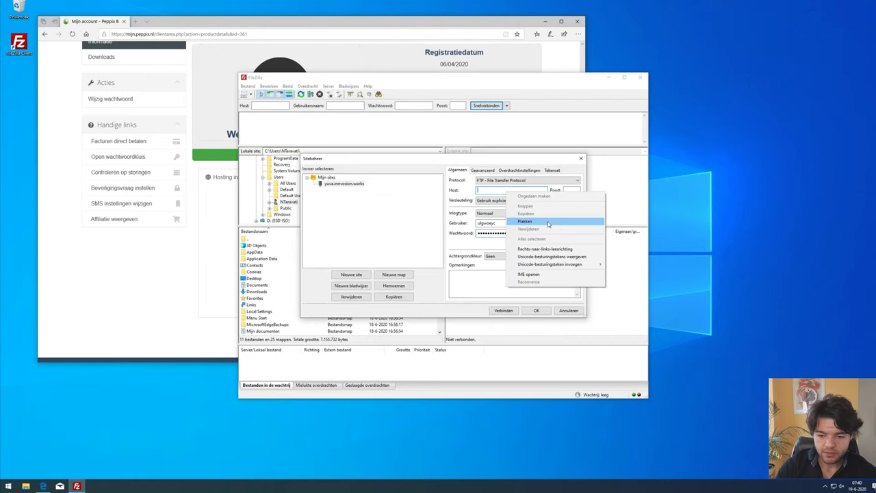
left_click(547, 221)
Connect to the site with passwords saved and trust the server certificate, including for future sessions.
left_click(510, 311)
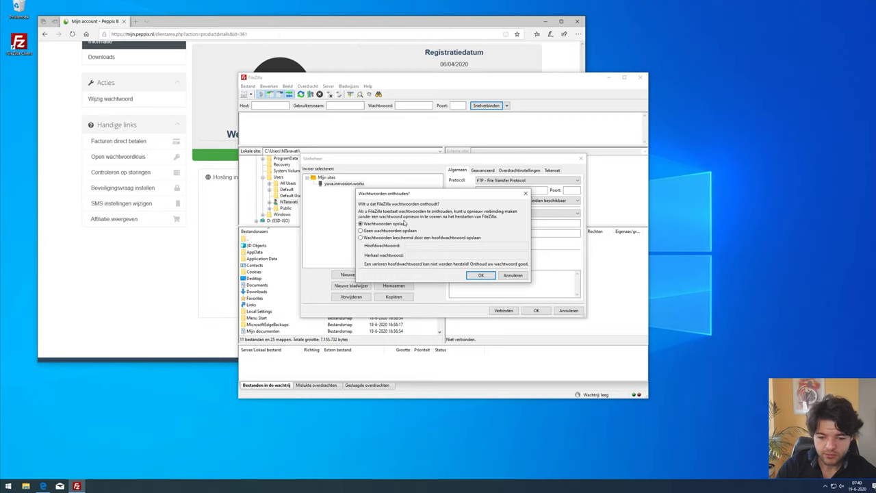
left_click(481, 275)
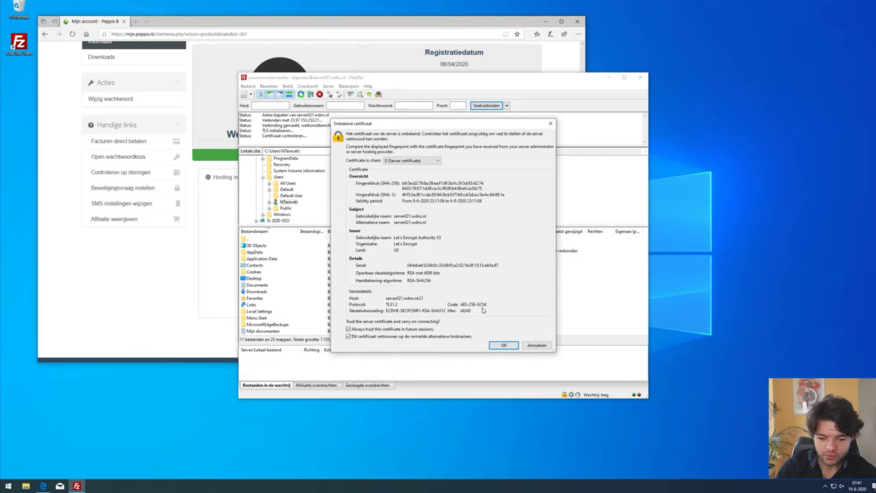
left_click(503, 345)
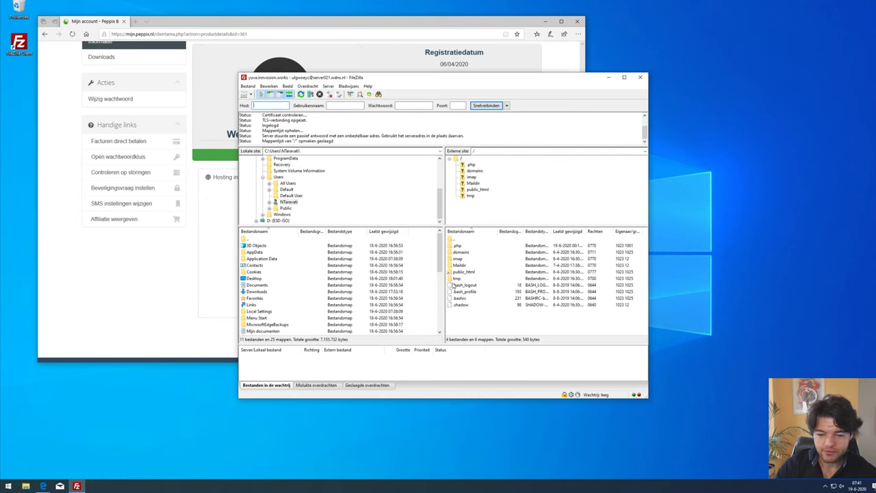
Open the remote public_html folder and rename wp-config.php to wp-config.php2.
double_click(466, 272)
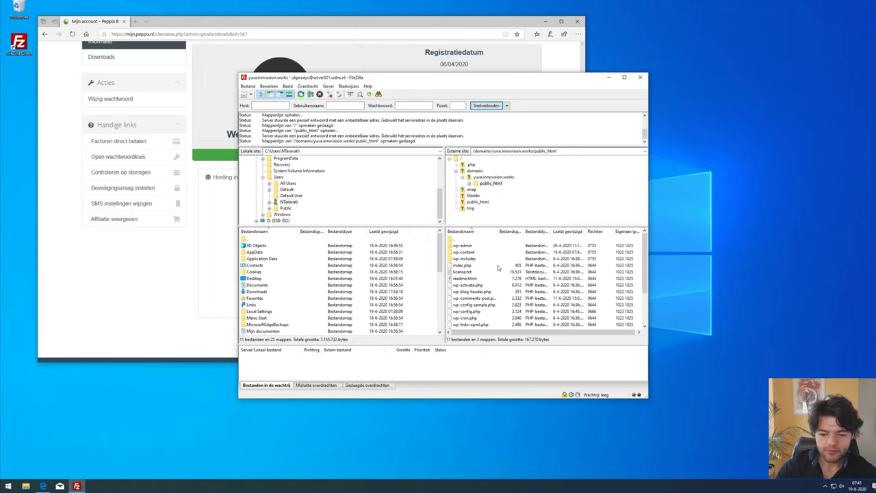
left_click(479, 313)
left_click(478, 313)
key("End")
type("2")
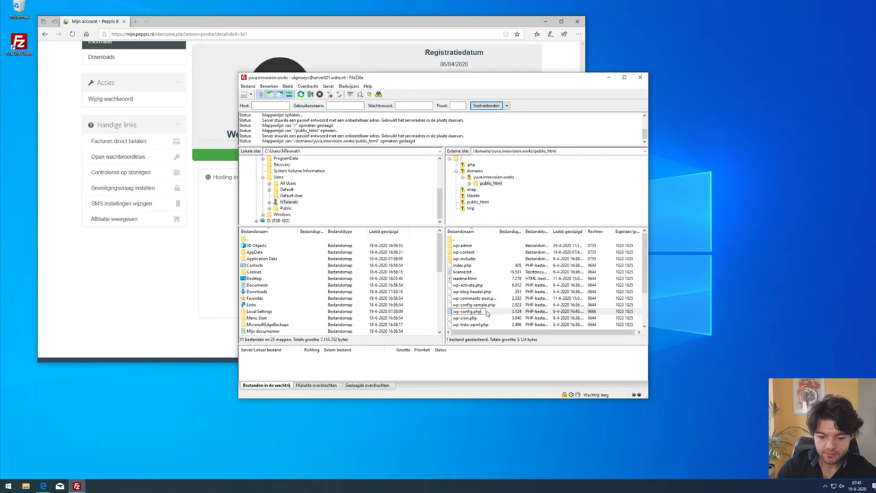
key("Return")
Switch to the browser and visit the yuva.innovision.works website from its hosting information.
left_click(123, 300)
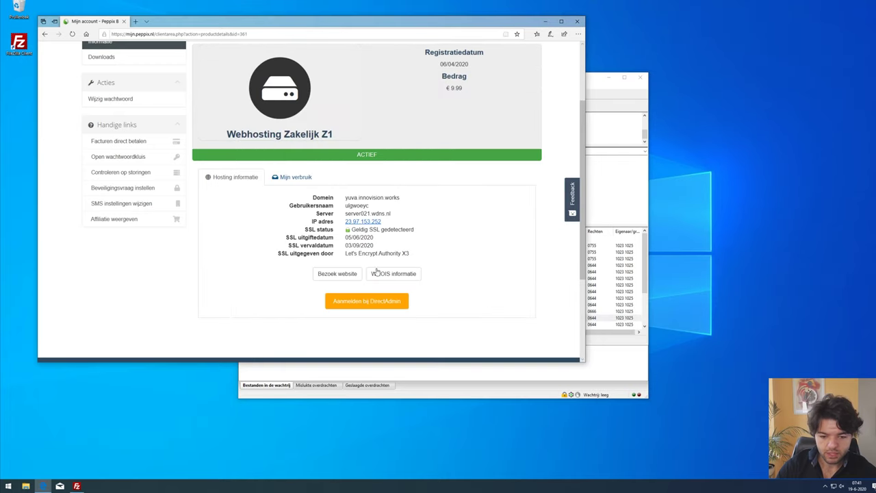
left_click(338, 273)
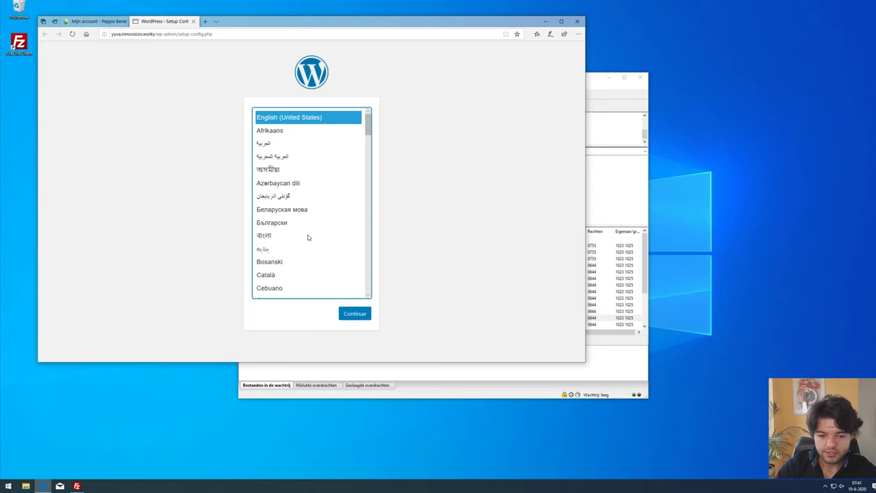
Switch back to FileZilla and rename wp-config.php2 on the server to wp-config.php.
key("alt+Tab")
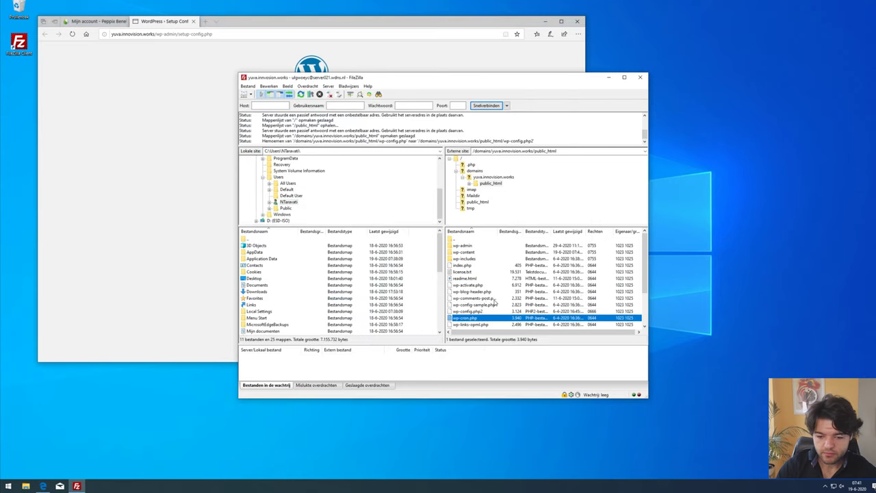
left_click(475, 312)
left_click(477, 313)
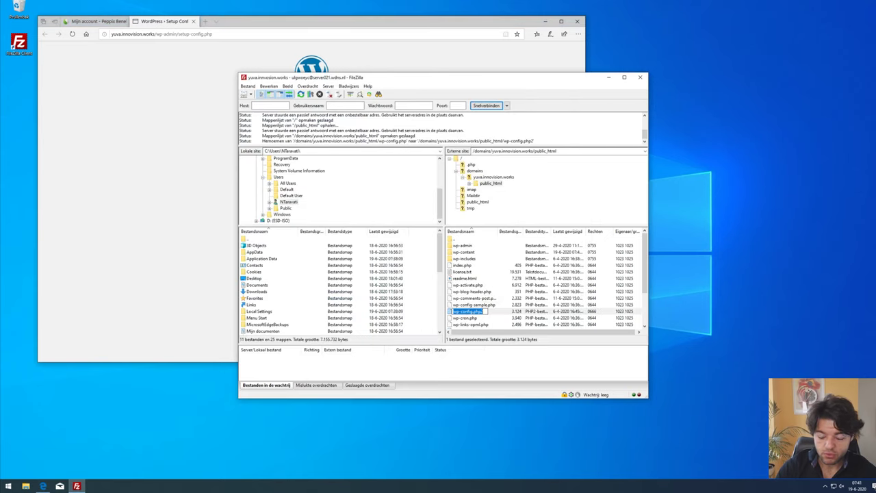
key("End")
key("BackSpace")
key("Return")
Load the yuva.innovision.works home page in the browser to check the site, and return to FileZilla.
key("alt+Tab")
left_click(171, 33)
type("y")
key("Return")
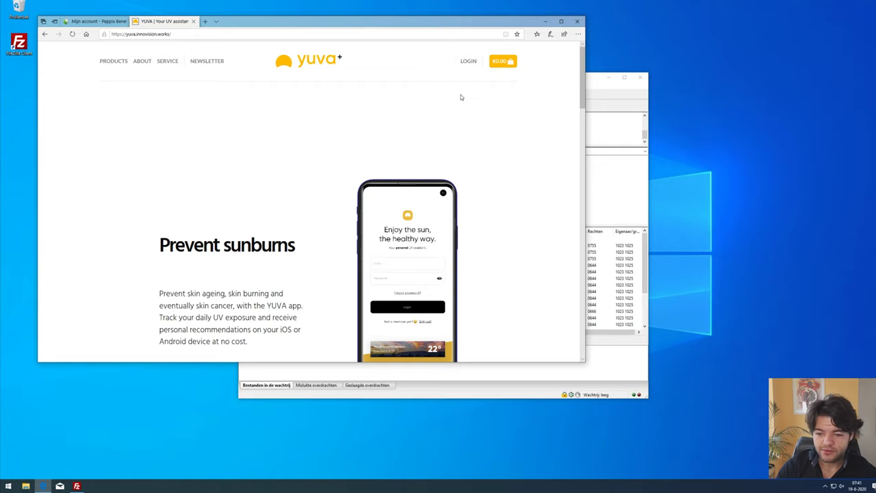
left_click(603, 99)
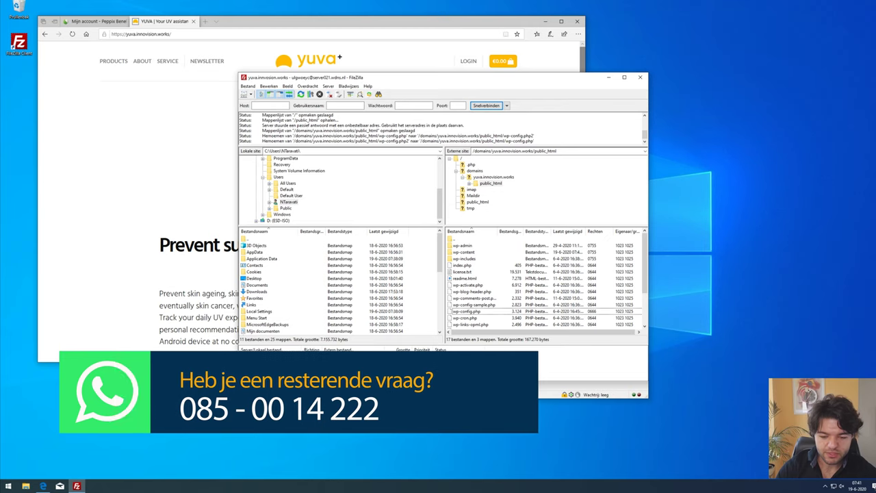
Go back to the Peppix client area in the browser and look through the hosting packages in the password vault.
left_click(96, 22)
scroll(108, 145, "up", 2)
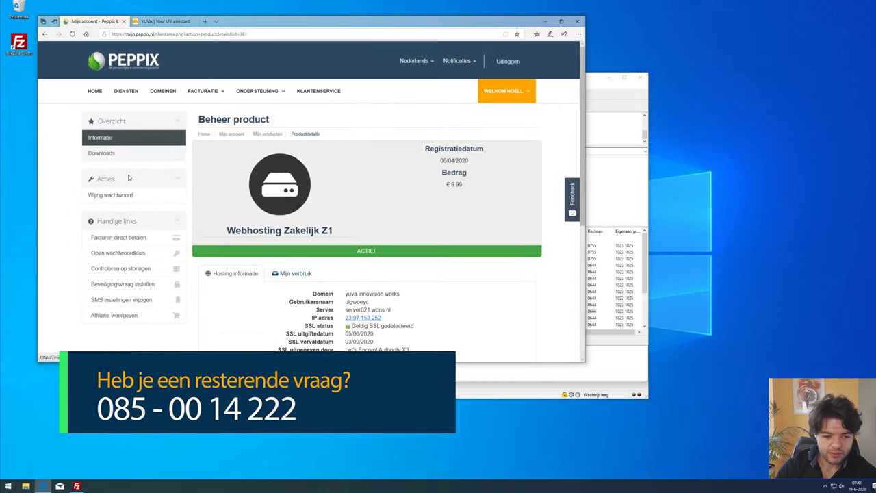
left_click(136, 255)
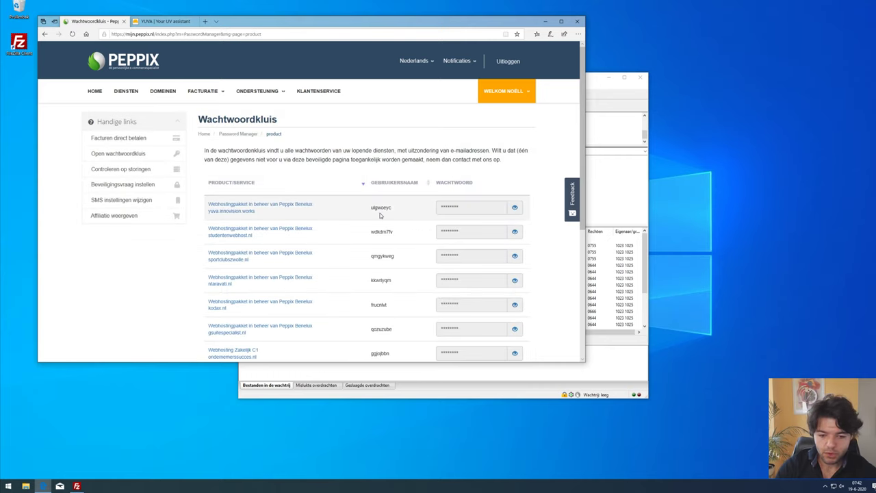
scroll(374, 216, "down", 3)
scroll(395, 245, "up", 3)
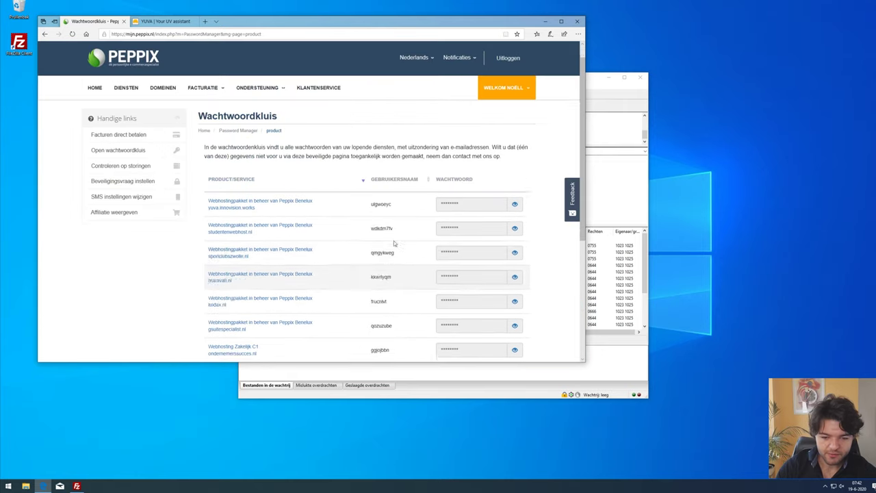